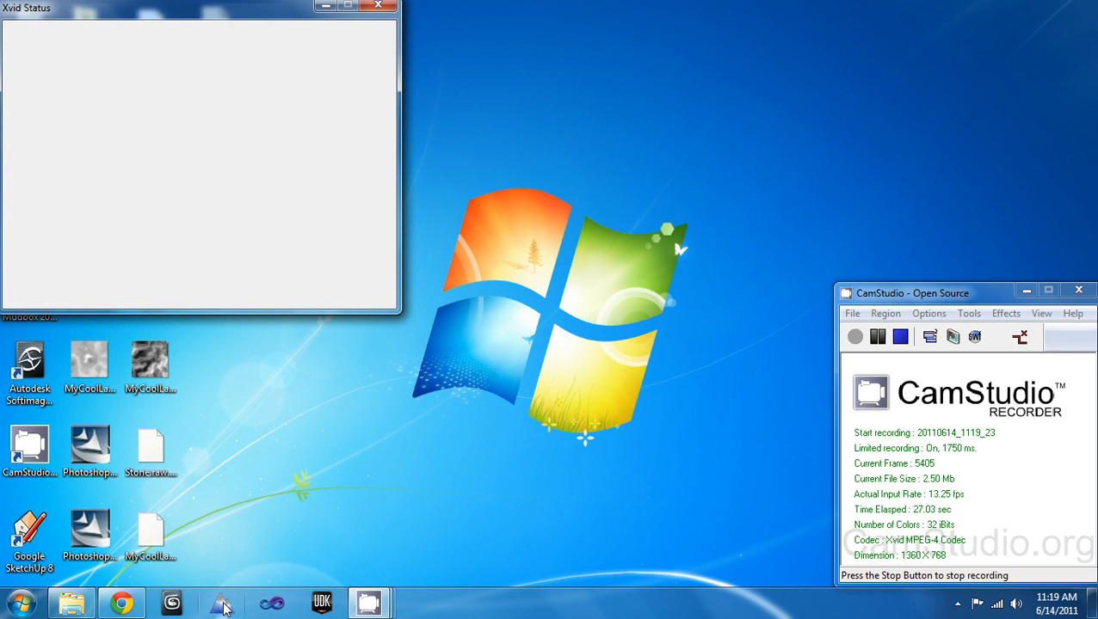
- Open TerreSculptor and create a new custom terrain with width and length both set to 1009
left_click(225, 606)
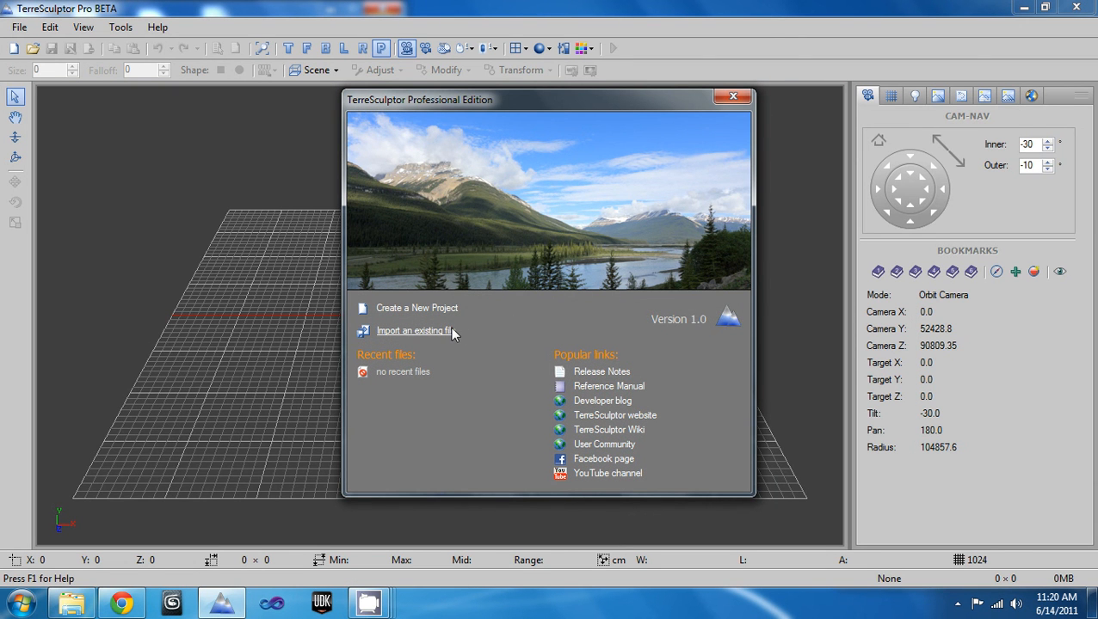
left_click(439, 311)
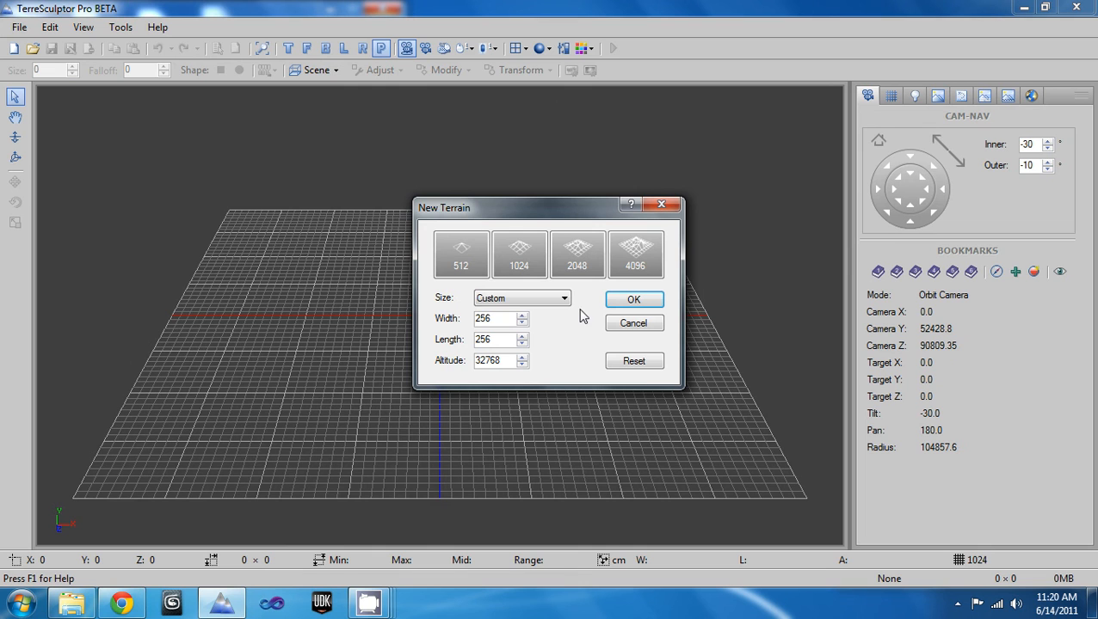
left_click_drag(497, 324, 436, 324)
type("1009")
key("Tab")
type("1")
key("Tab")
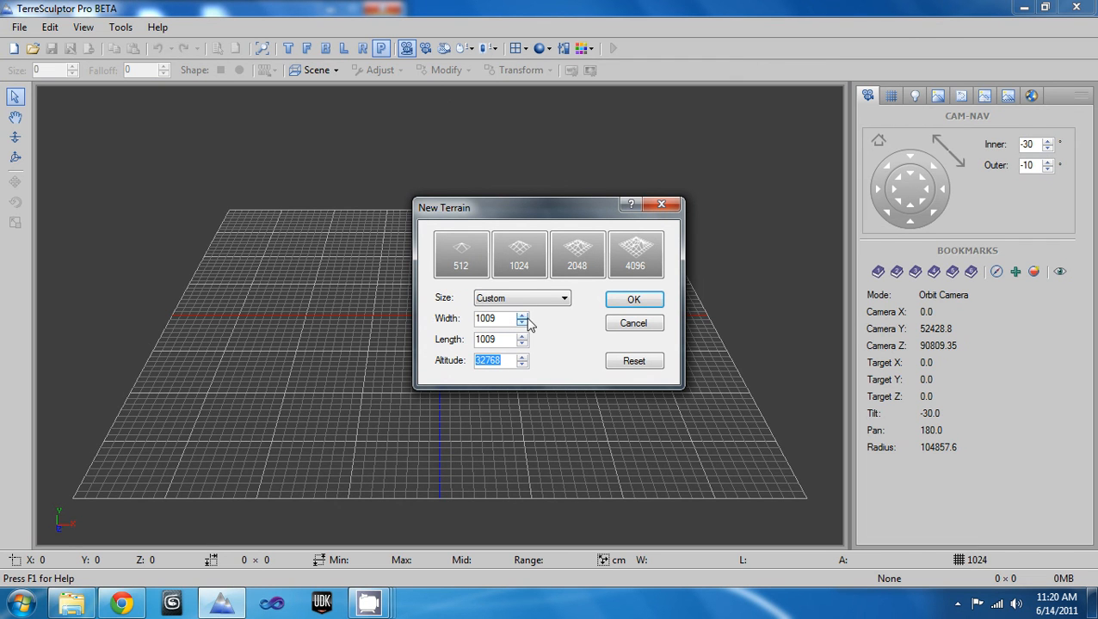
left_click(630, 303)
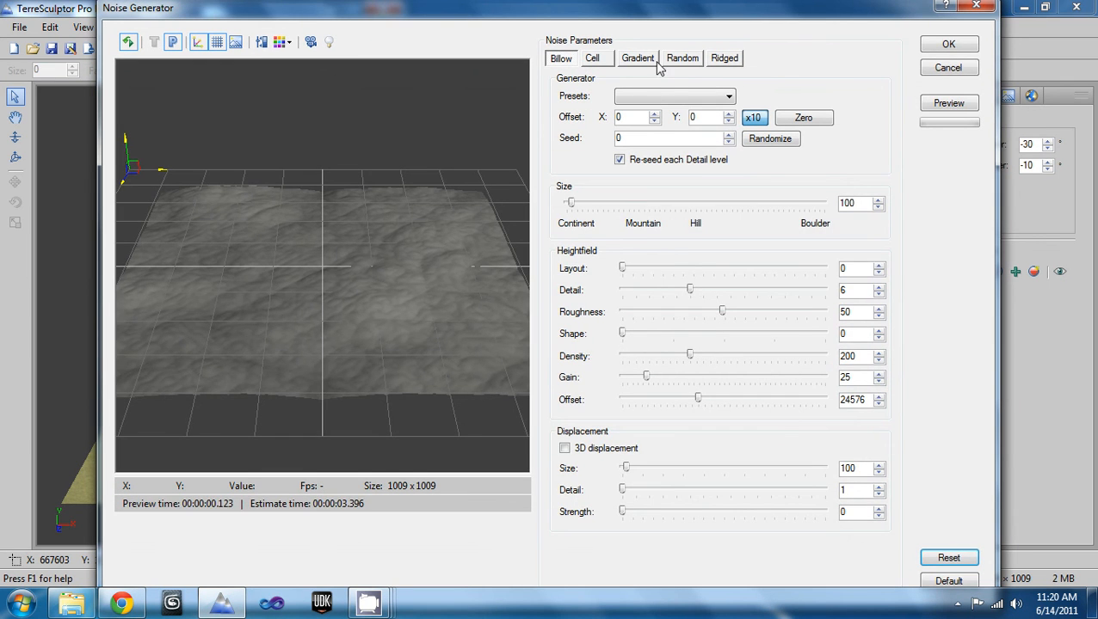
- Switch the noise generator to Gradient noise and apply the Displacement Land preset
left_click(638, 60)
left_click(728, 97)
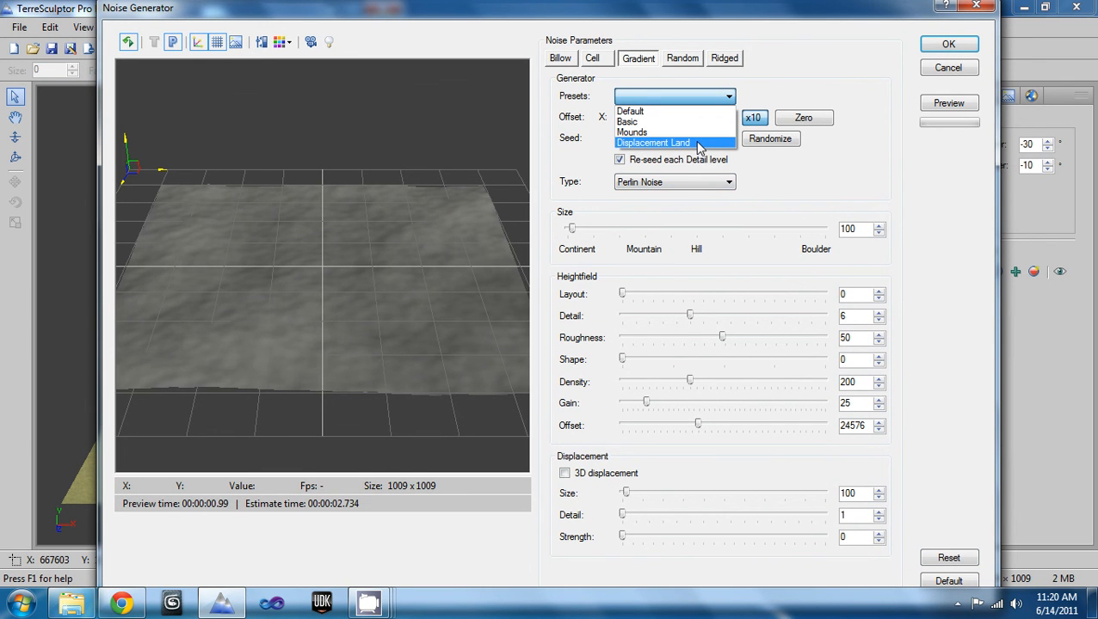
left_click(678, 143)
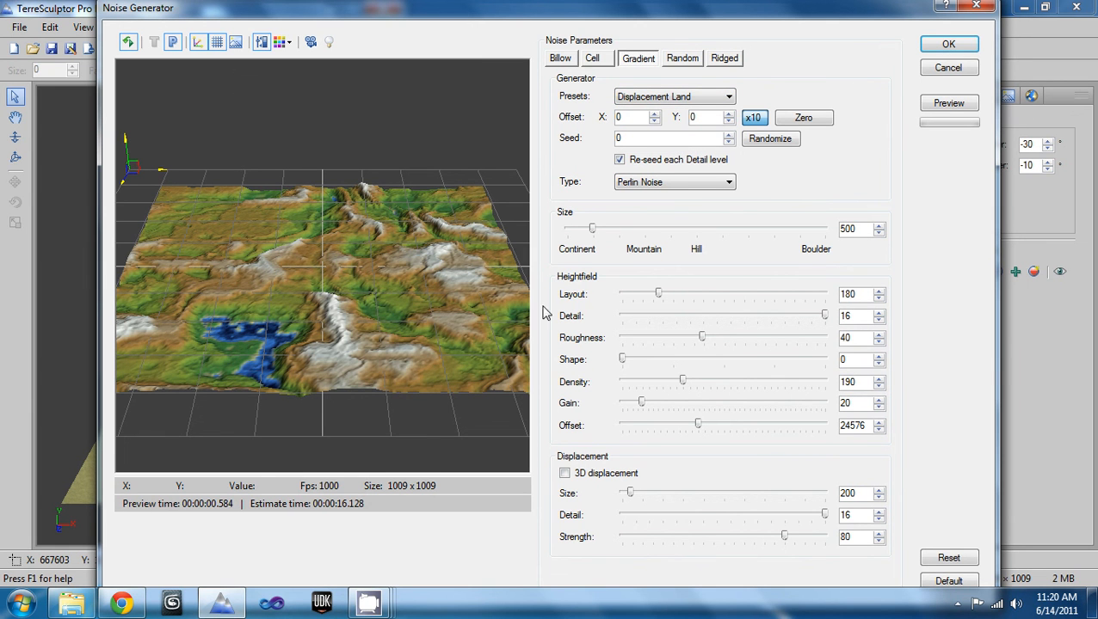
- Try Ridged noise on the preview terrain with Layout at 211 and Gain at 42
left_click(719, 60)
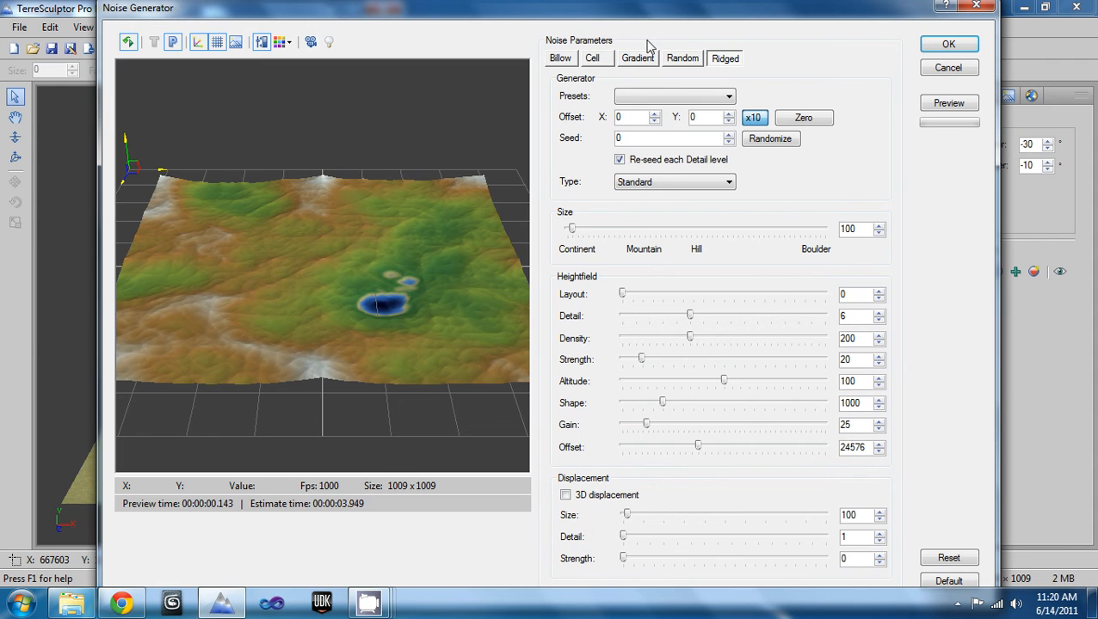
left_click_drag(265, 345, 247, 341)
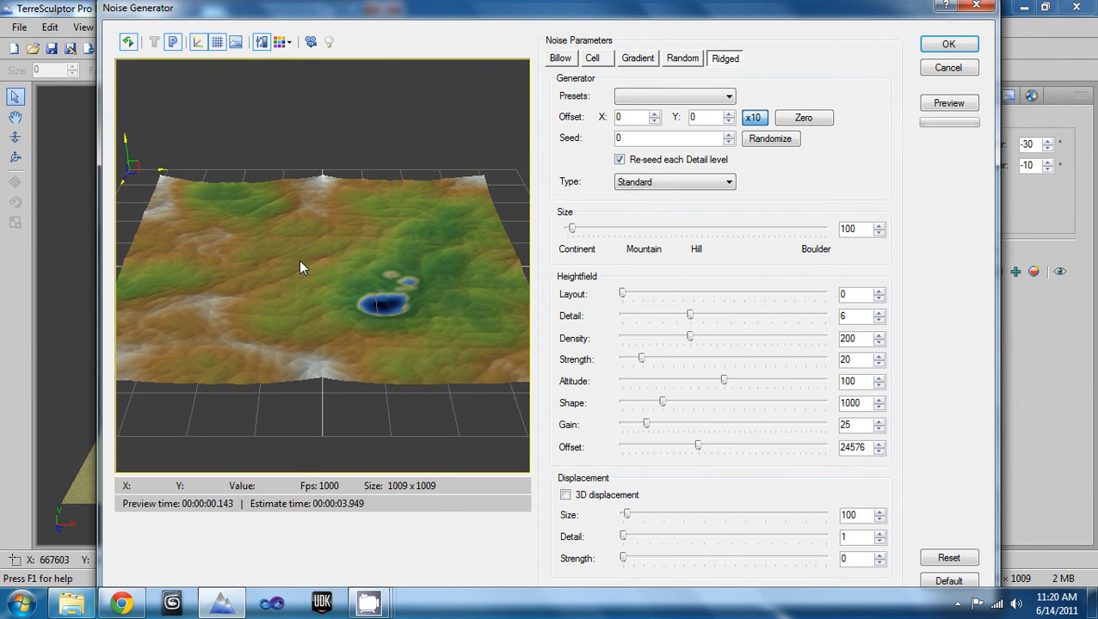
mouse_move(301, 262)
left_mouse_down()
mouse_move(317, 267)
mouse_move(412, 224)
mouse_move(298, 252)
mouse_move(284, 227)
mouse_move(292, 253)
left_mouse_up()
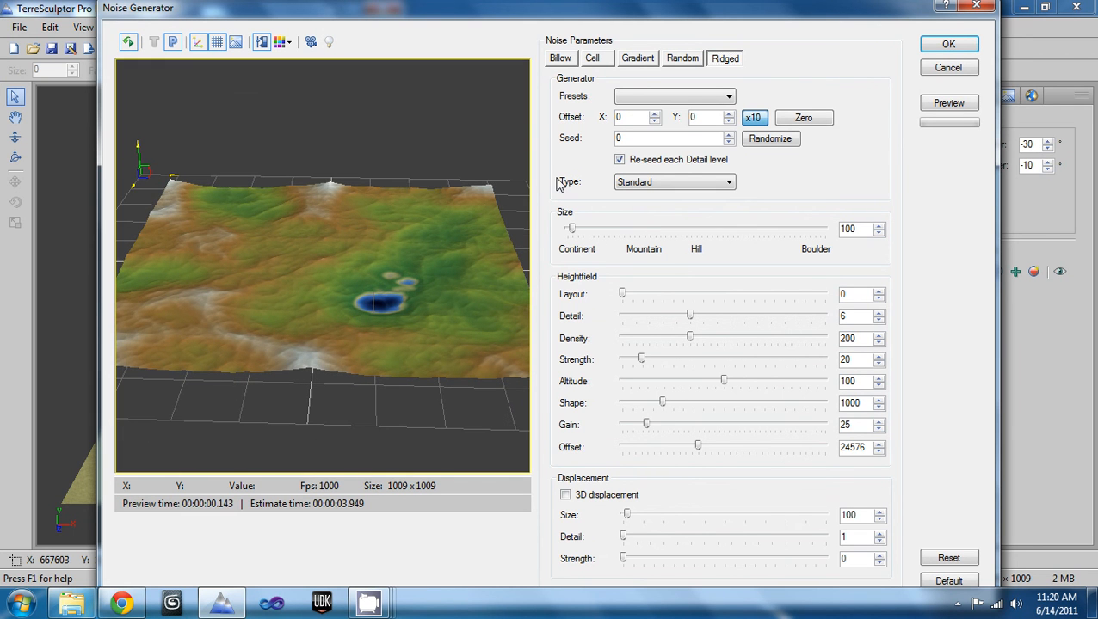
left_click_drag(622, 294, 667, 313)
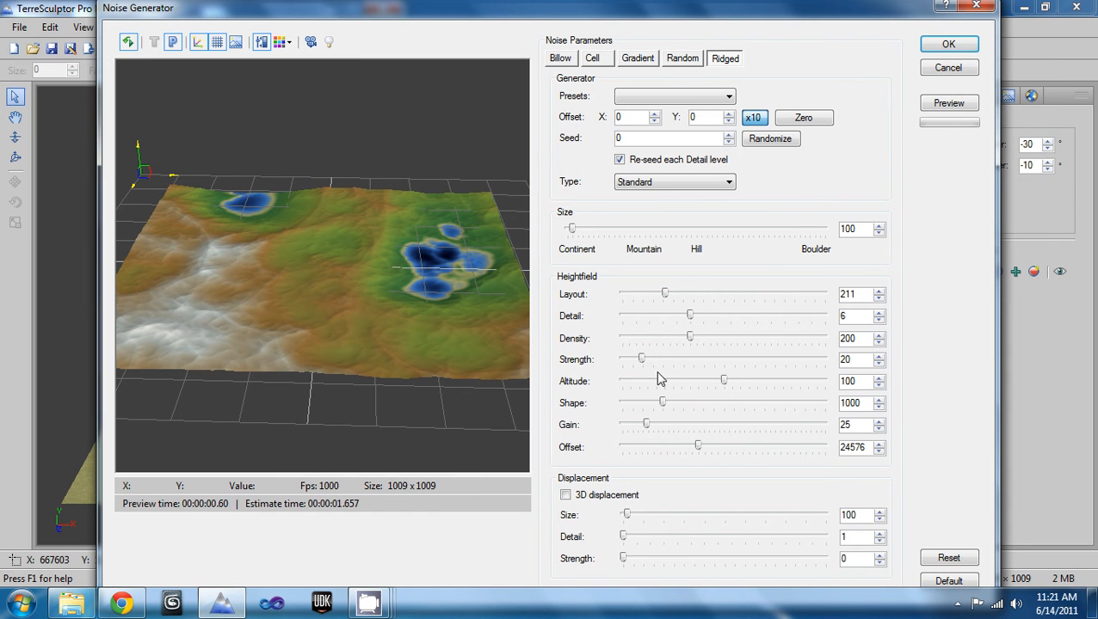
left_click_drag(645, 424, 664, 442)
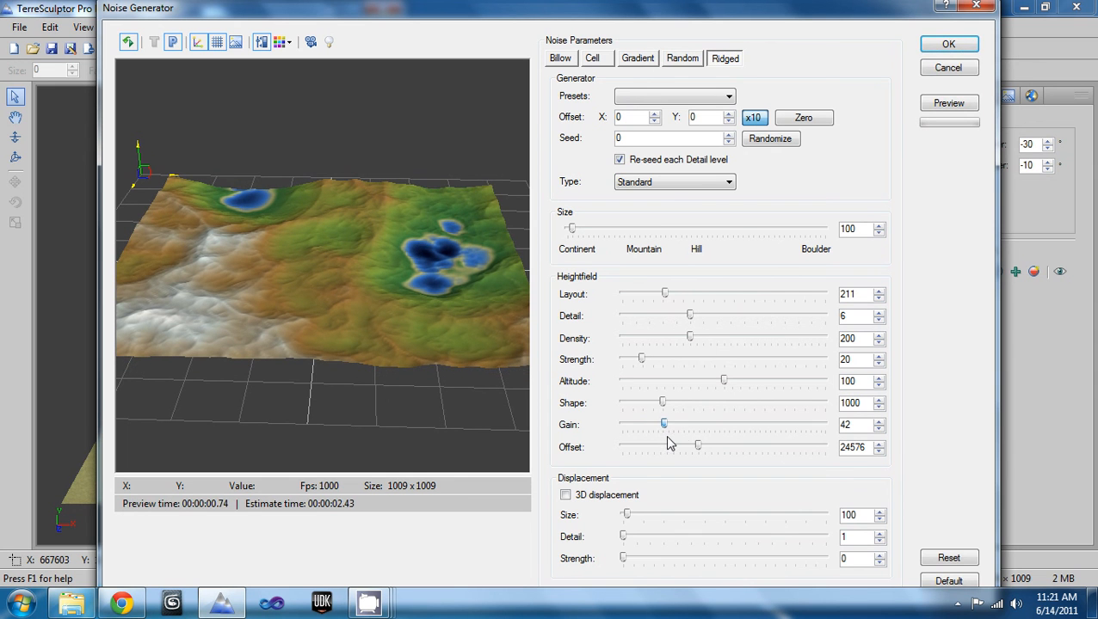
- Return to Gradient noise and set its type to Perlin+Value Noise
left_click(636, 69)
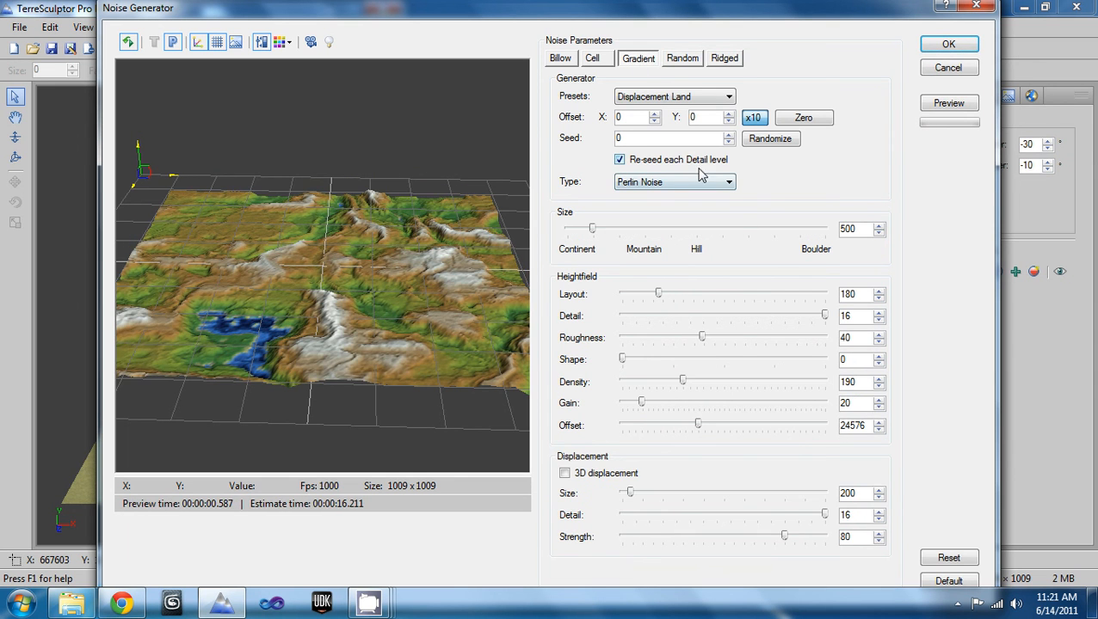
left_click(728, 184)
left_click(722, 219)
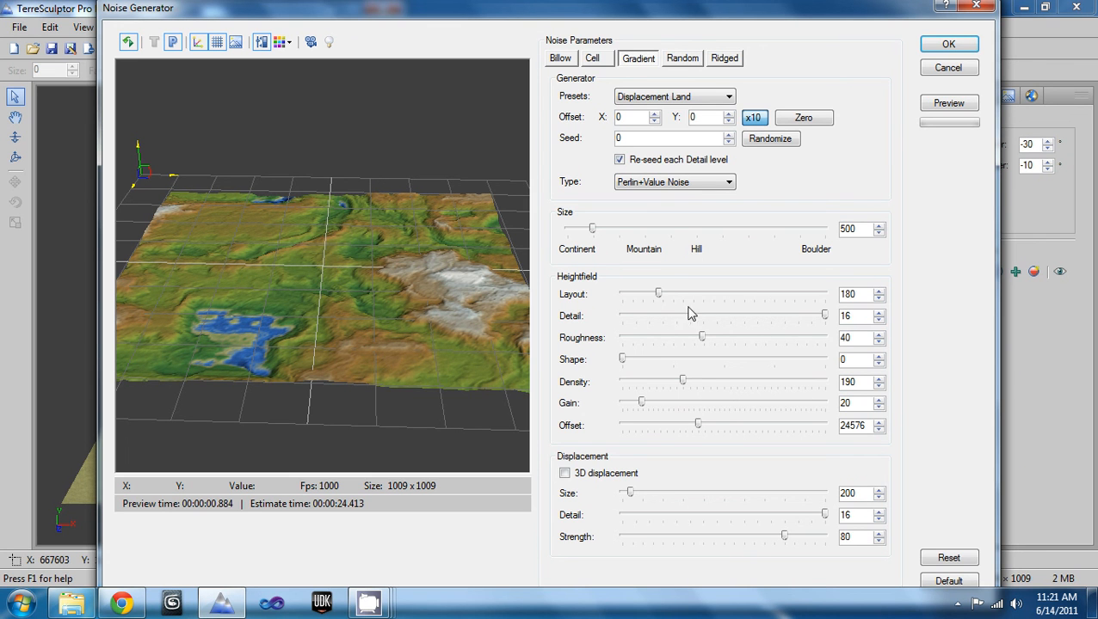
- Set the heightfield's Layout to 337, Gain to 35 and Offset to 31331, and generate the terrain
left_click_drag(656, 294, 684, 294)
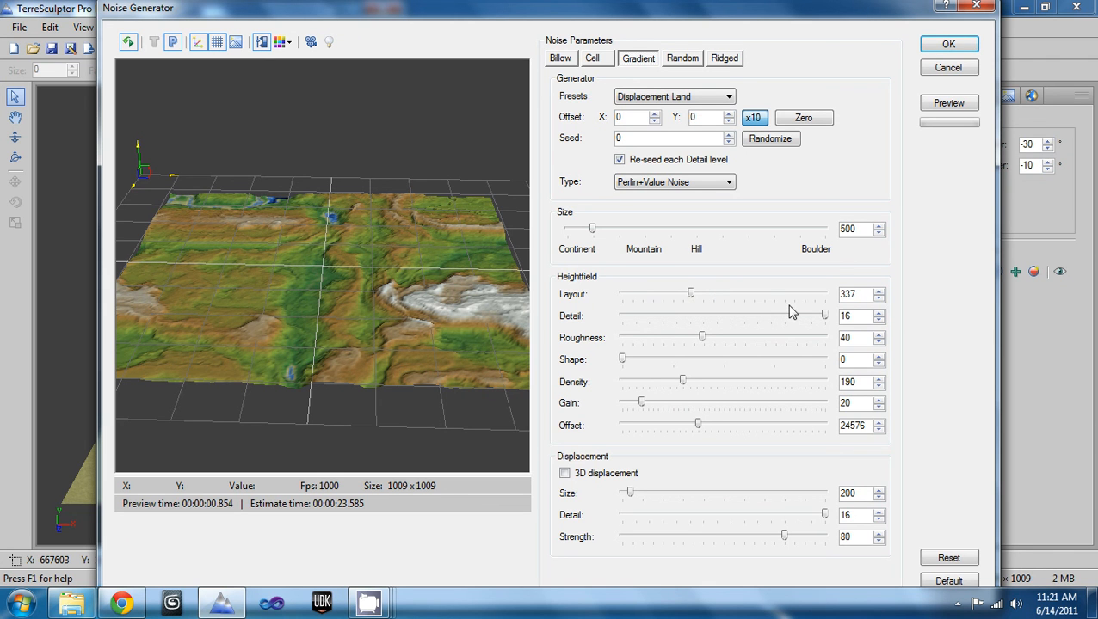
left_click_drag(643, 406, 659, 412)
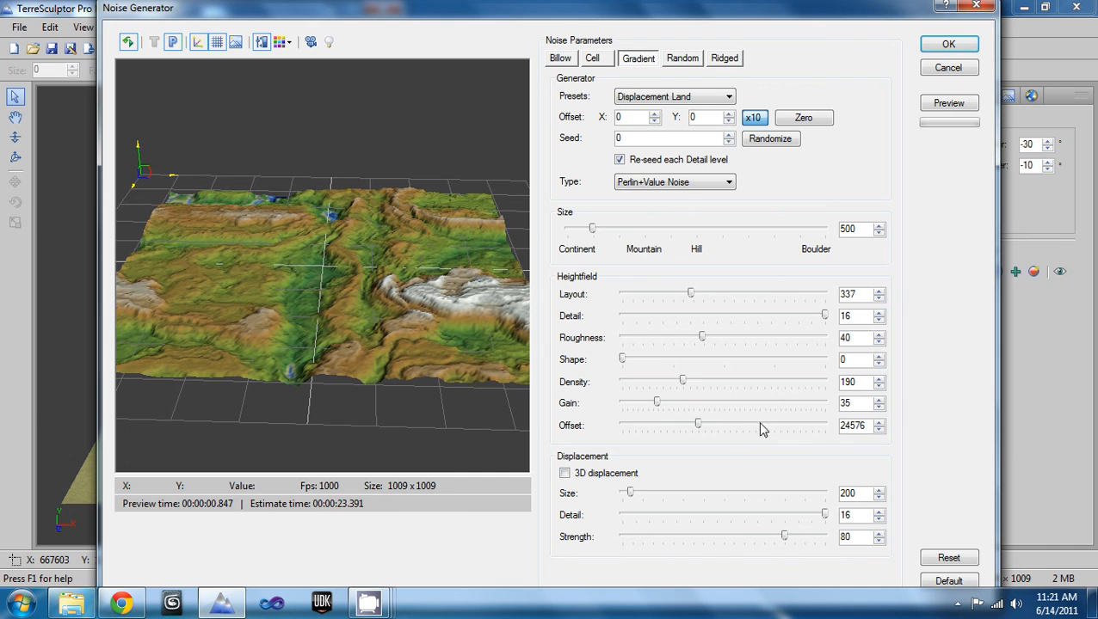
left_click_drag(698, 426, 727, 427)
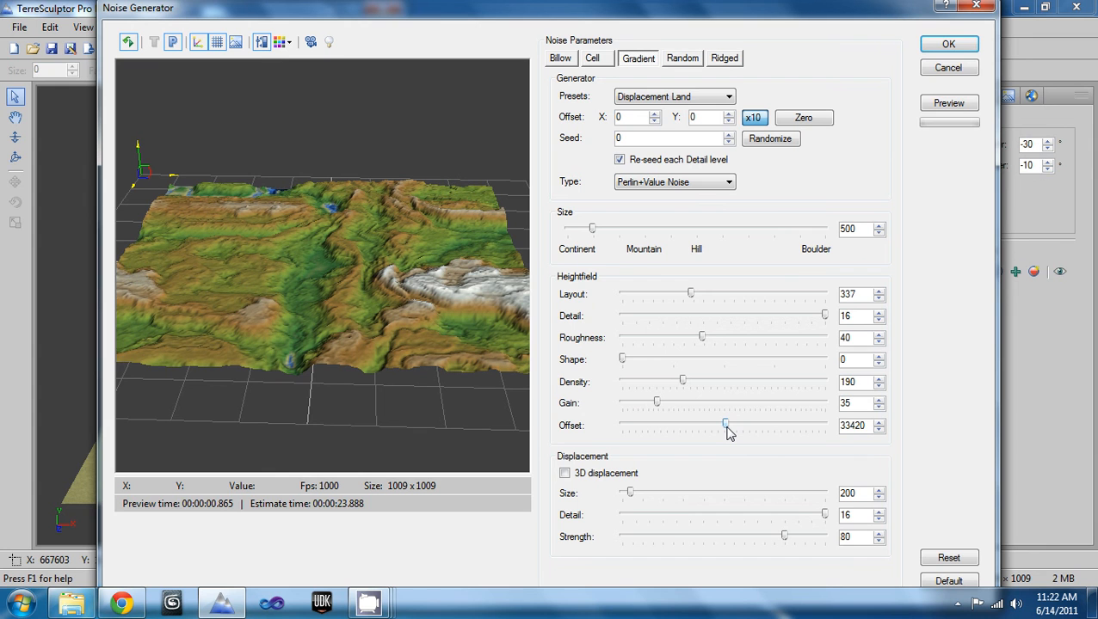
left_click_drag(727, 428, 720, 427)
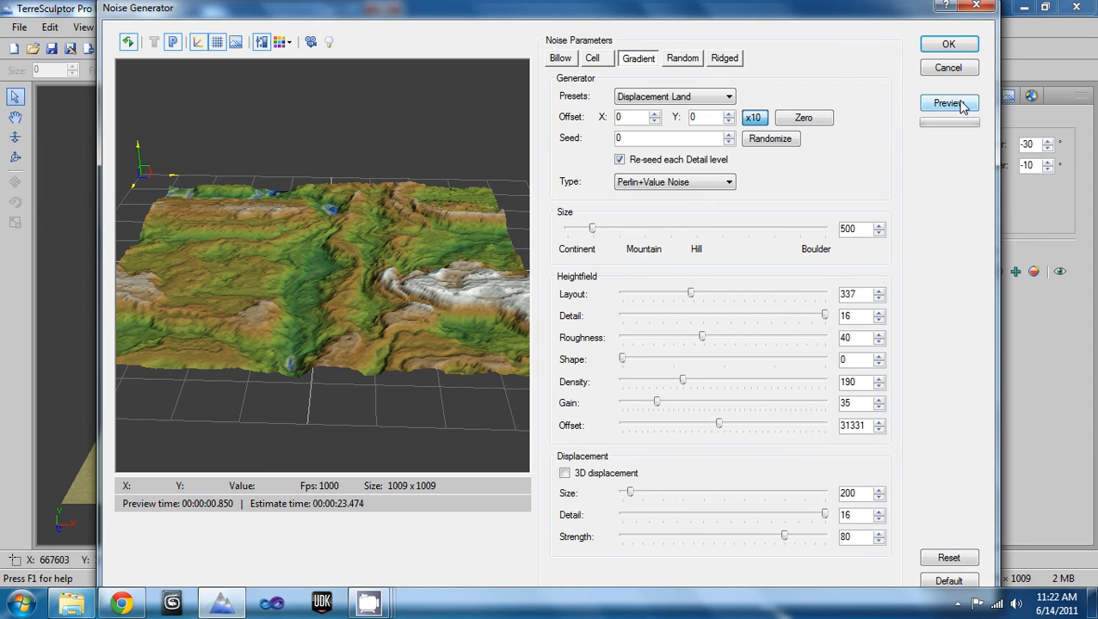
left_click(948, 44)
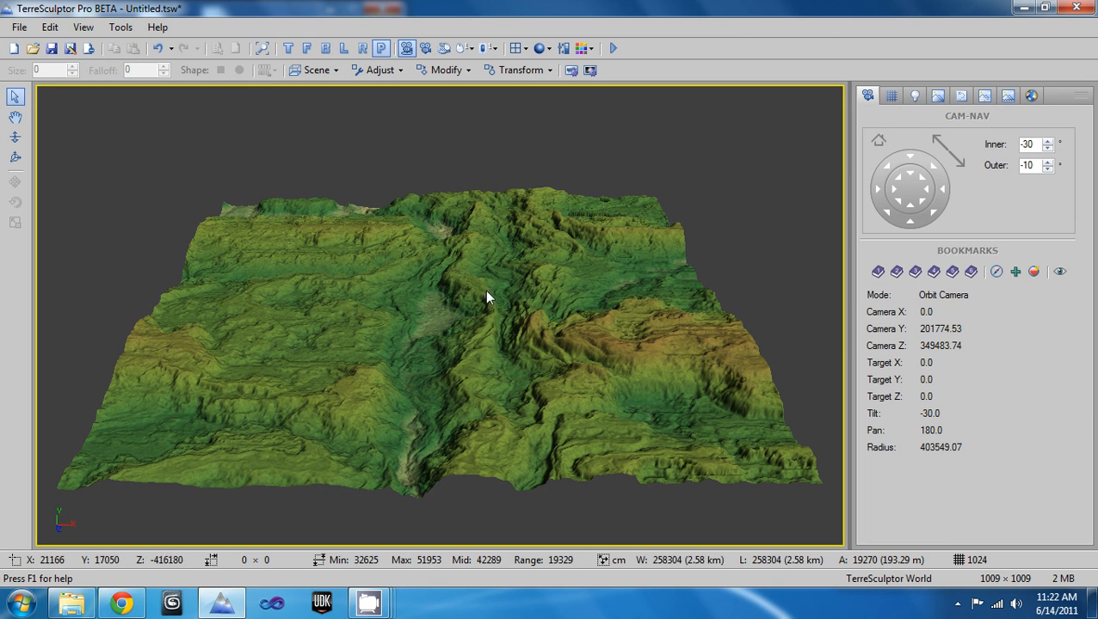
- Open the Luminance modifier for the terrain and set Brightness to -22, Contrast to -15 and Intensity to 74
middle_click_drag(471, 285, 441, 319)
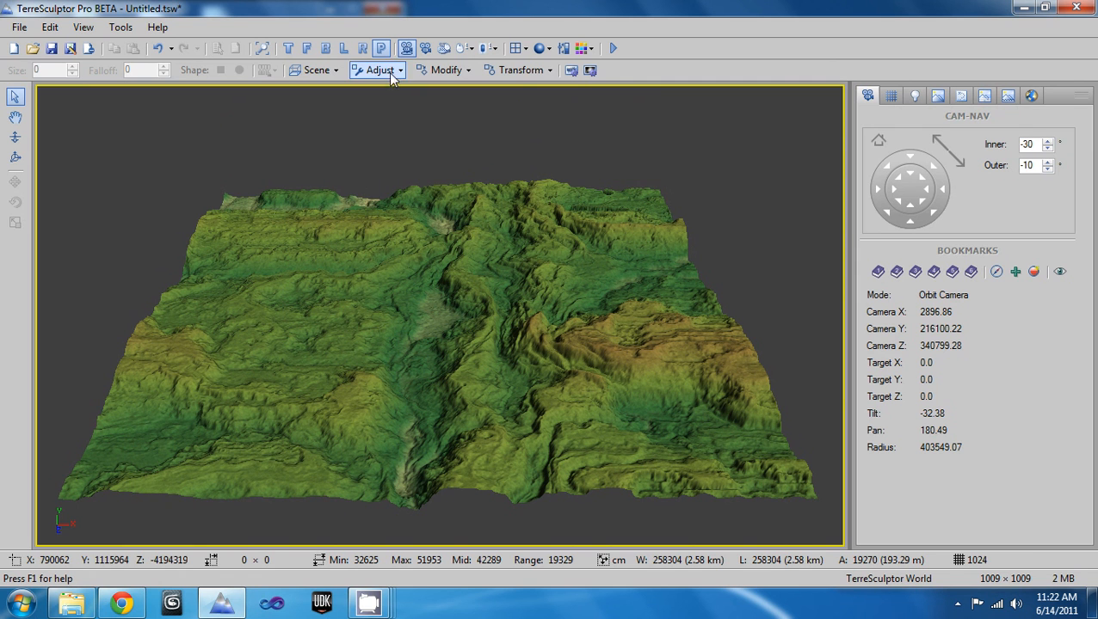
left_click(446, 70)
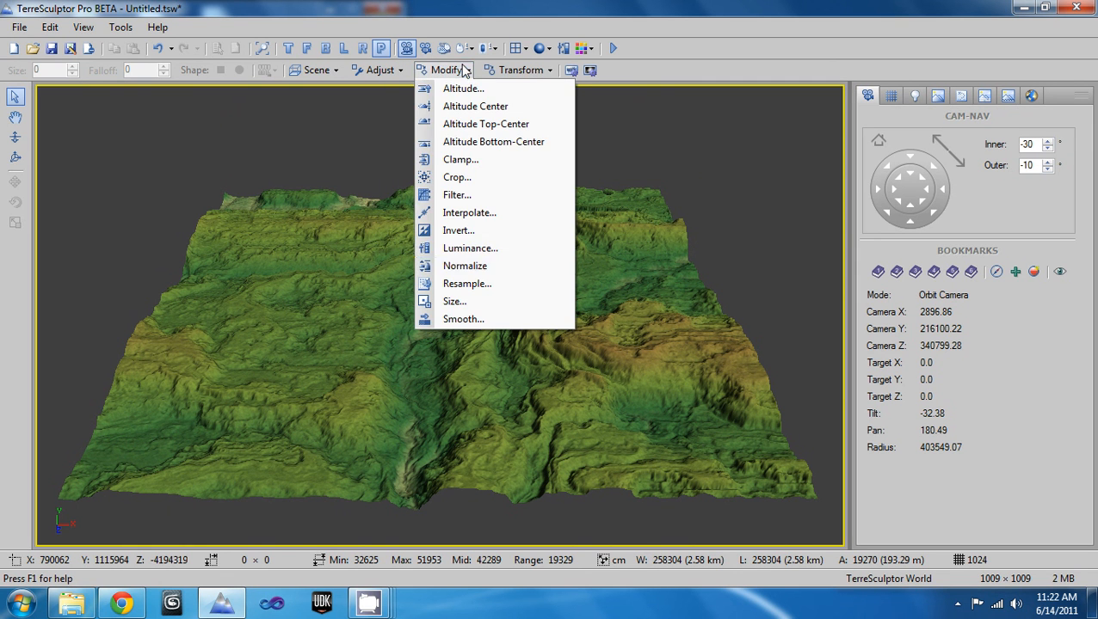
left_click(475, 251)
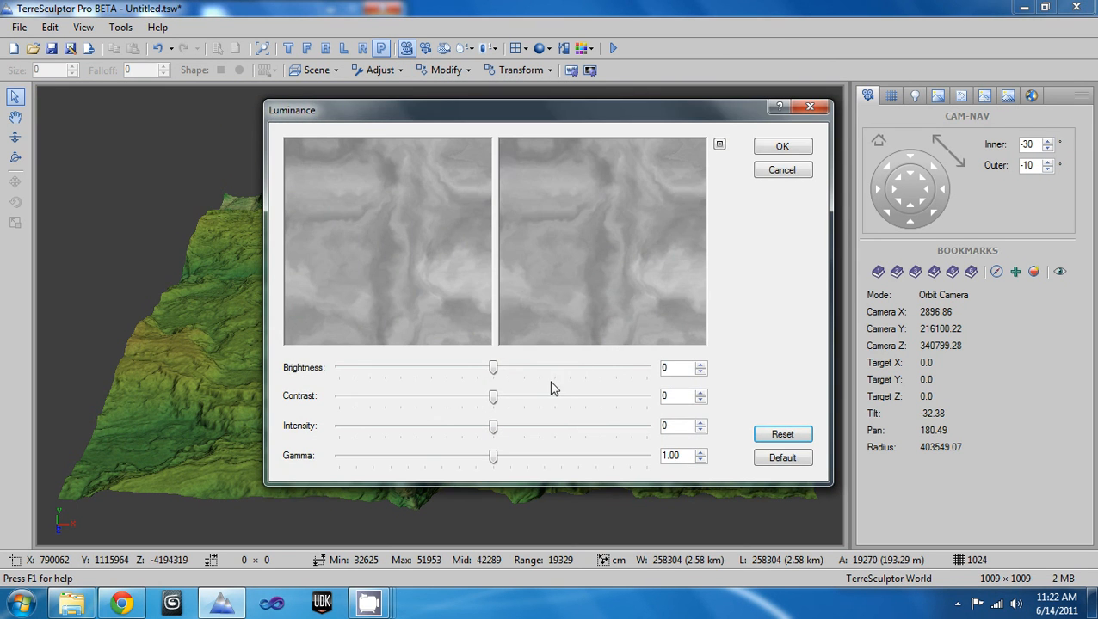
left_click_drag(495, 404, 475, 434)
left_click_drag(492, 368, 467, 378)
left_click_drag(477, 432, 610, 434)
left_click_drag(535, 402, 462, 386)
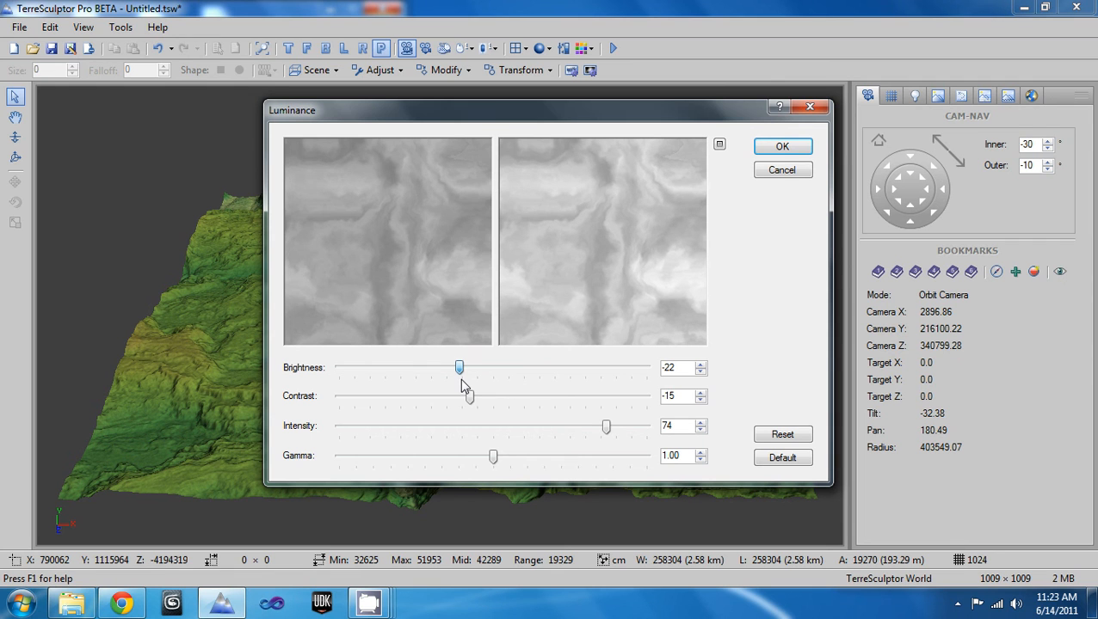
- Set the luminance Intensity to 87, Contrast to -27 and Brightness to -19
mouse_move(607, 428)
left_mouse_down()
mouse_move(580, 429)
mouse_move(626, 434)
left_mouse_up()
left_click(474, 399)
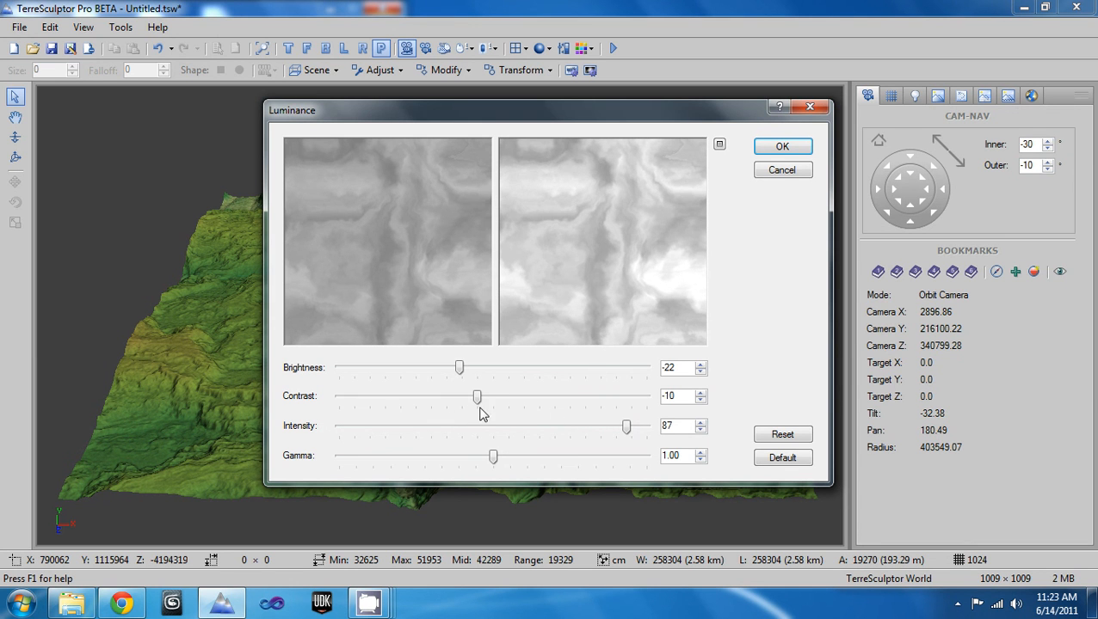
left_click_drag(477, 398, 453, 409)
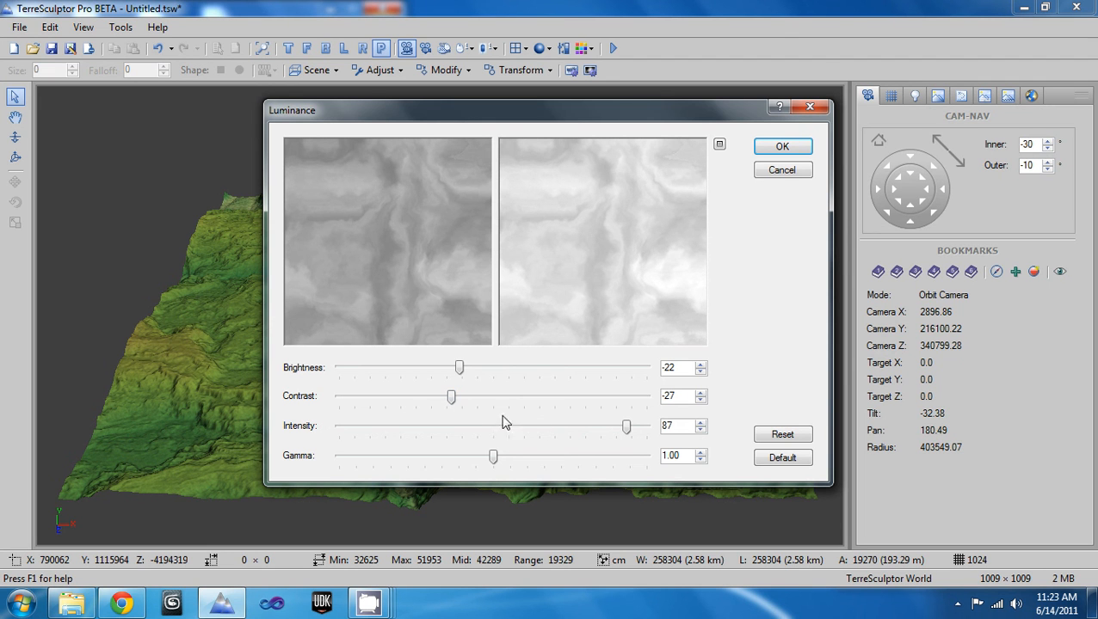
left_click_drag(460, 370, 432, 381)
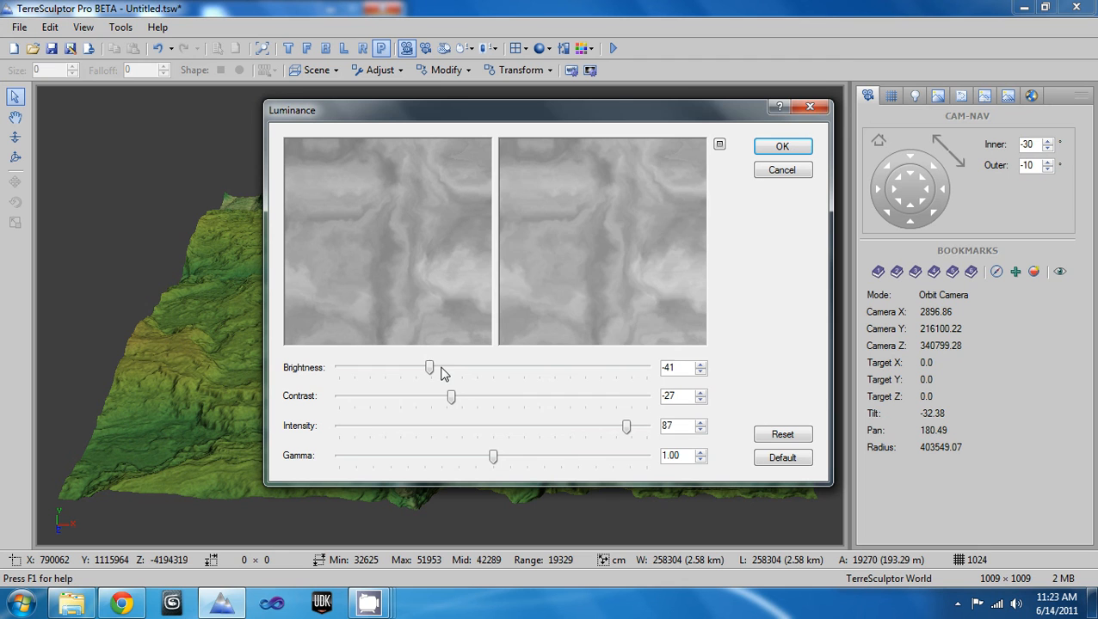
left_click_drag(432, 370, 468, 376)
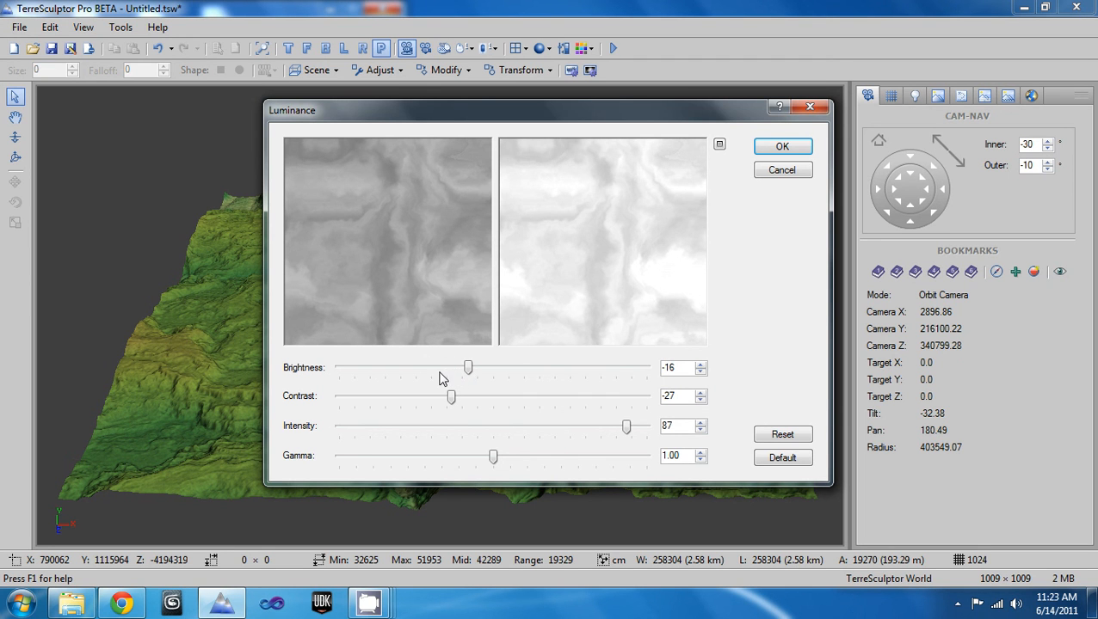
left_click_drag(468, 372, 463, 377)
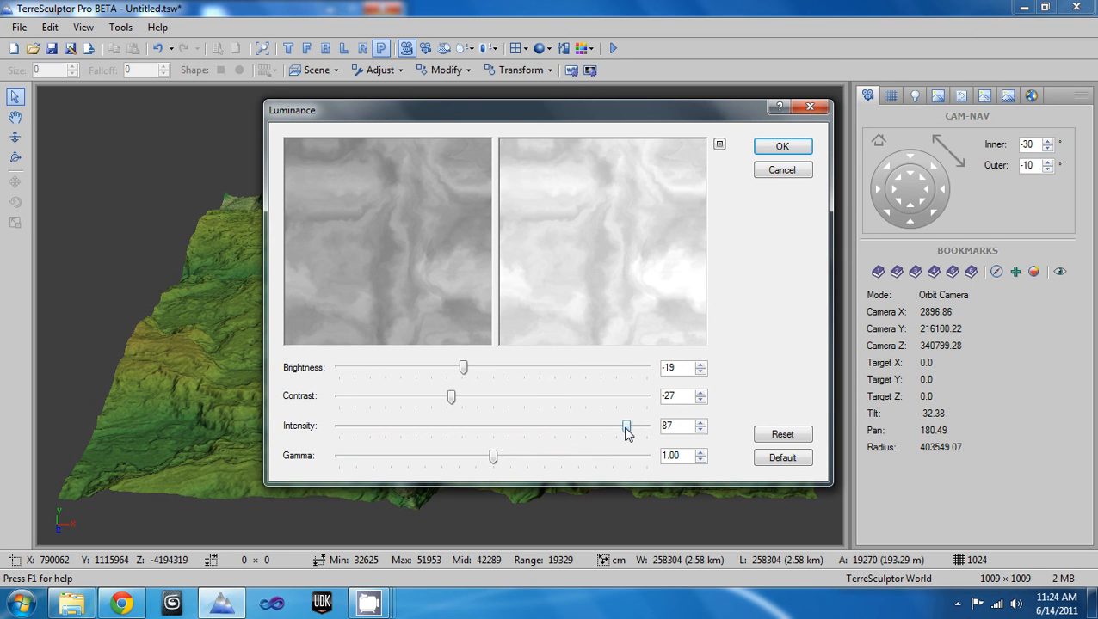
- Set the luminance Intensity to 74 and Brightness to -14, and apply the modifier to the terrain
mouse_move(626, 433)
left_mouse_down()
mouse_move(640, 437)
mouse_move(628, 439)
left_mouse_up()
left_click_drag(466, 373, 468, 373)
left_click_drag(627, 437, 606, 437)
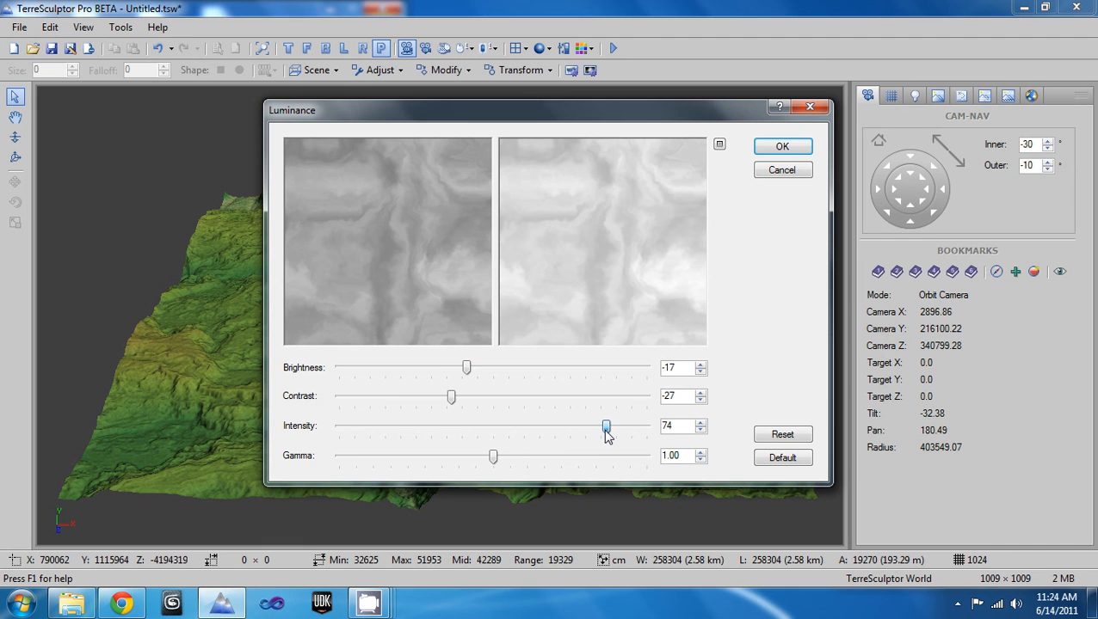
left_click_drag(470, 368, 482, 370)
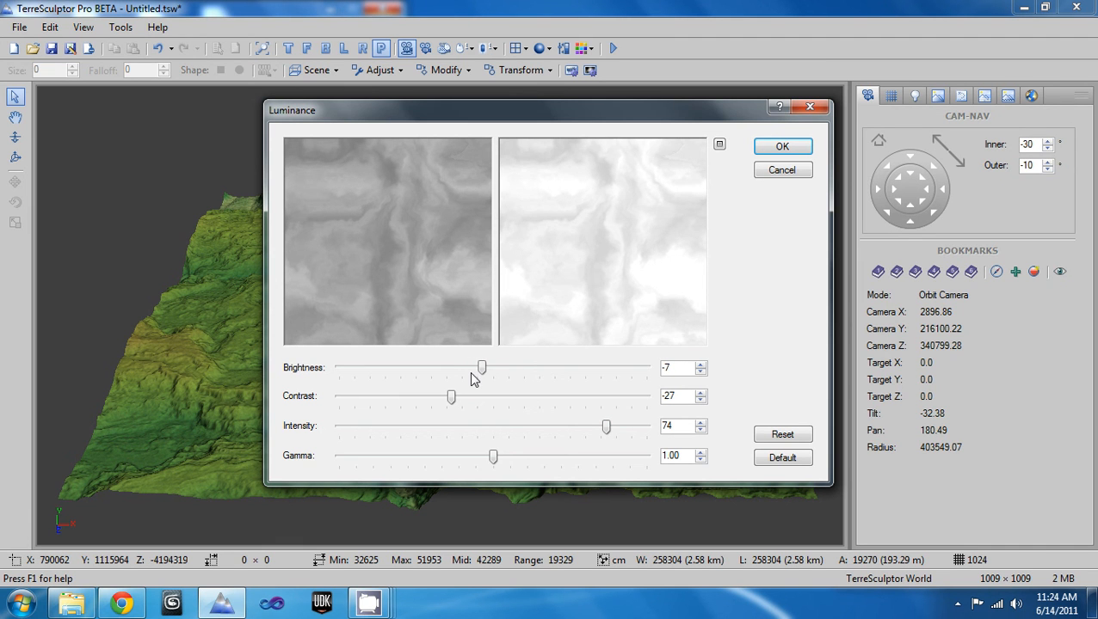
left_click(475, 371)
left_click_drag(479, 375, 475, 376)
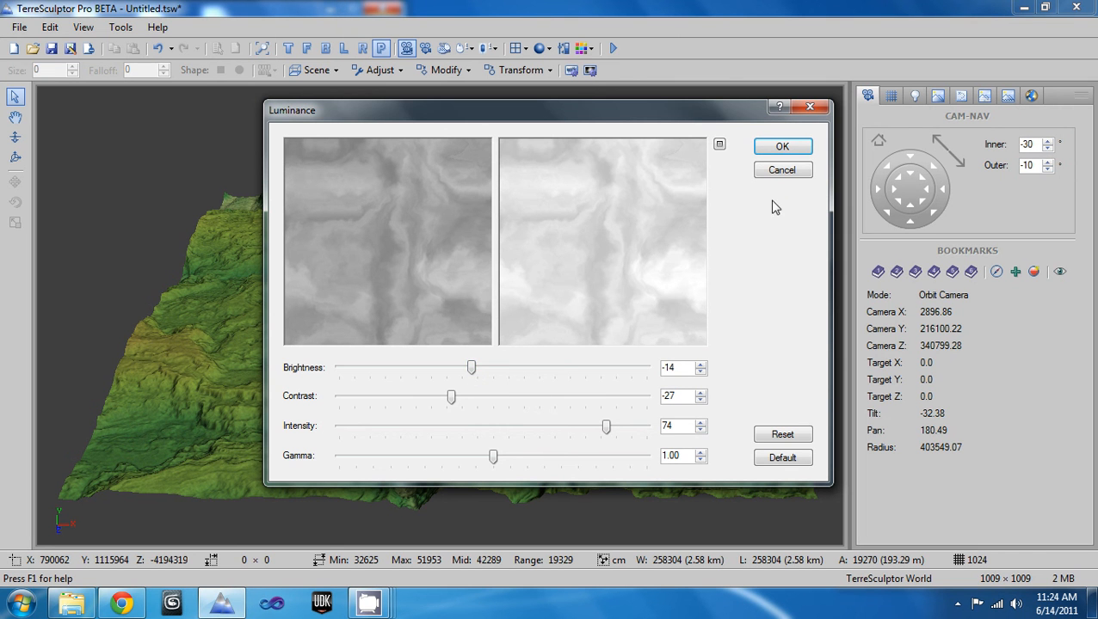
left_click(782, 146)
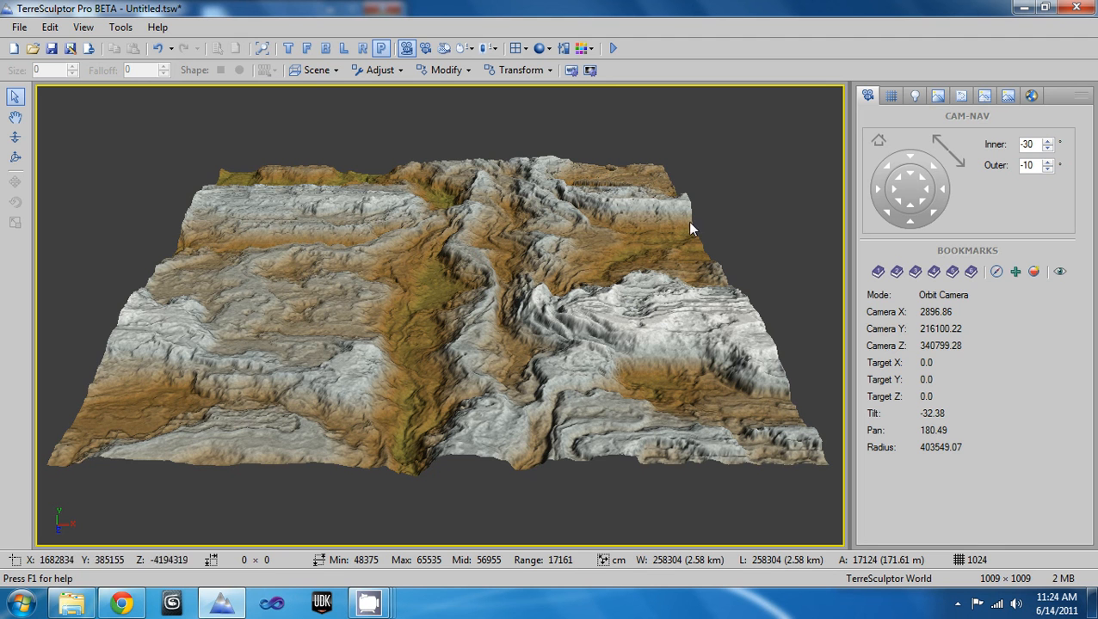
- Open the Erosion transform for the terrain, reset its Hydraulic parameters and generate a preview of the erosion
middle_click_drag(440, 315, 441, 349)
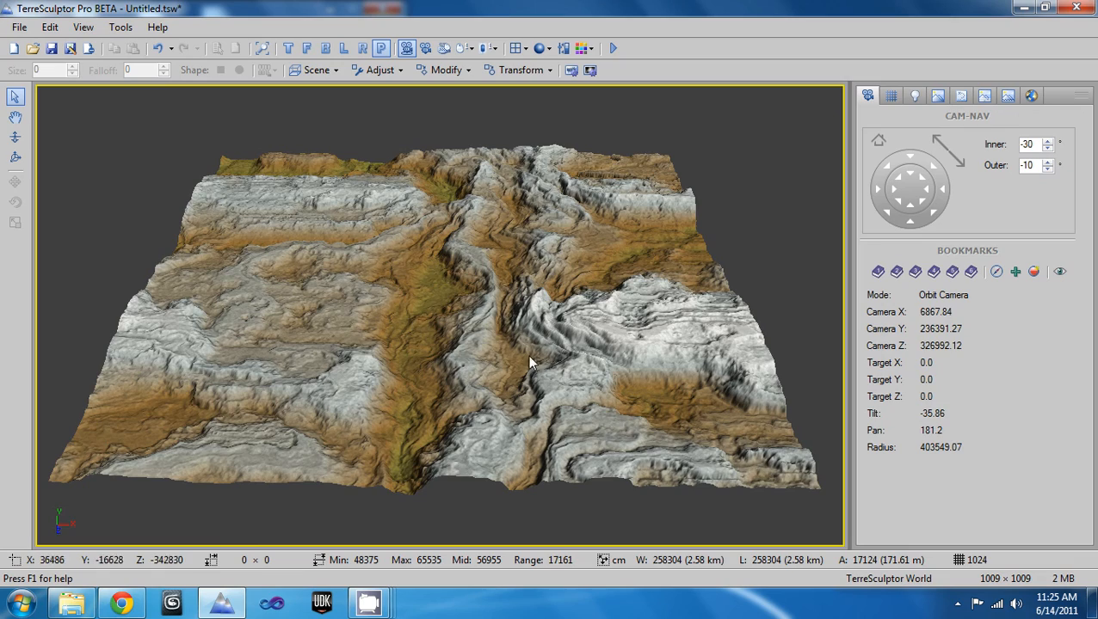
middle_click_drag(492, 326, 439, 314)
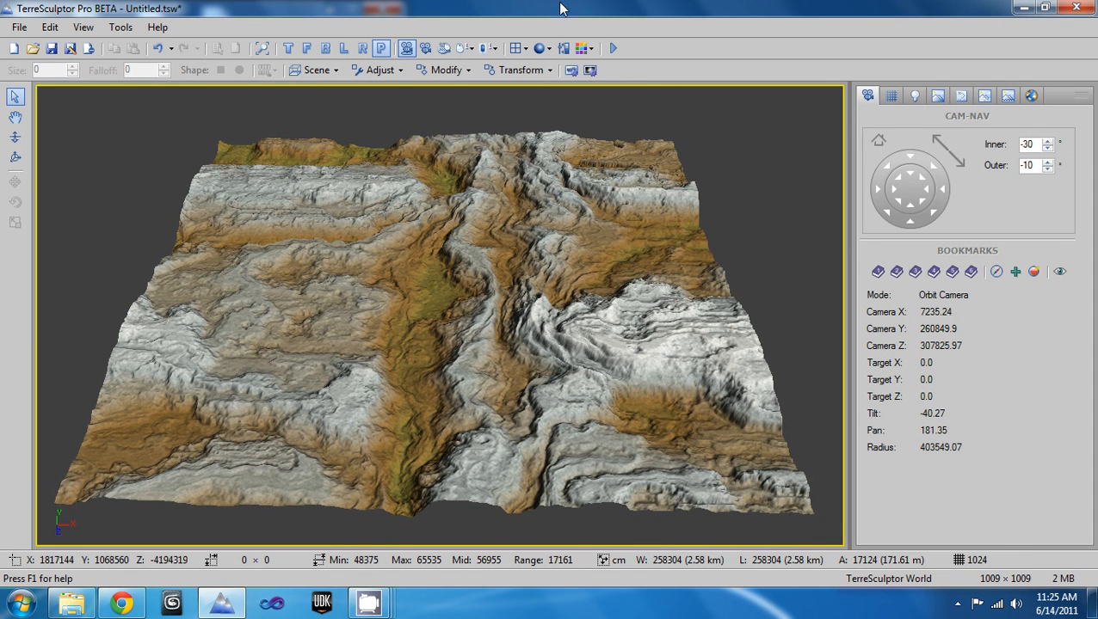
left_click(520, 70)
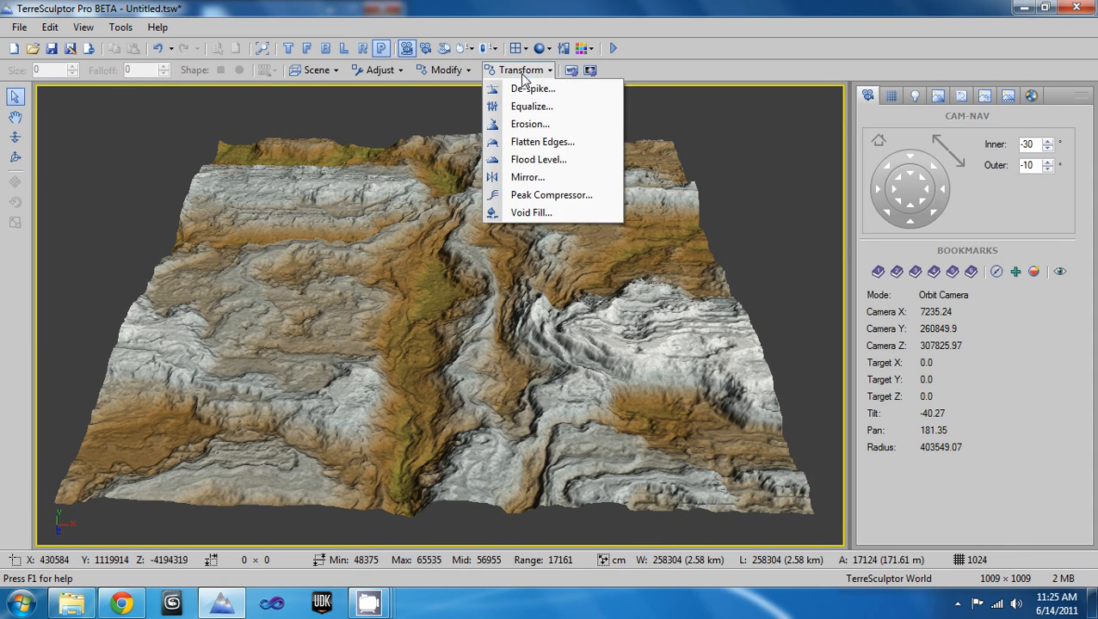
left_click(530, 123)
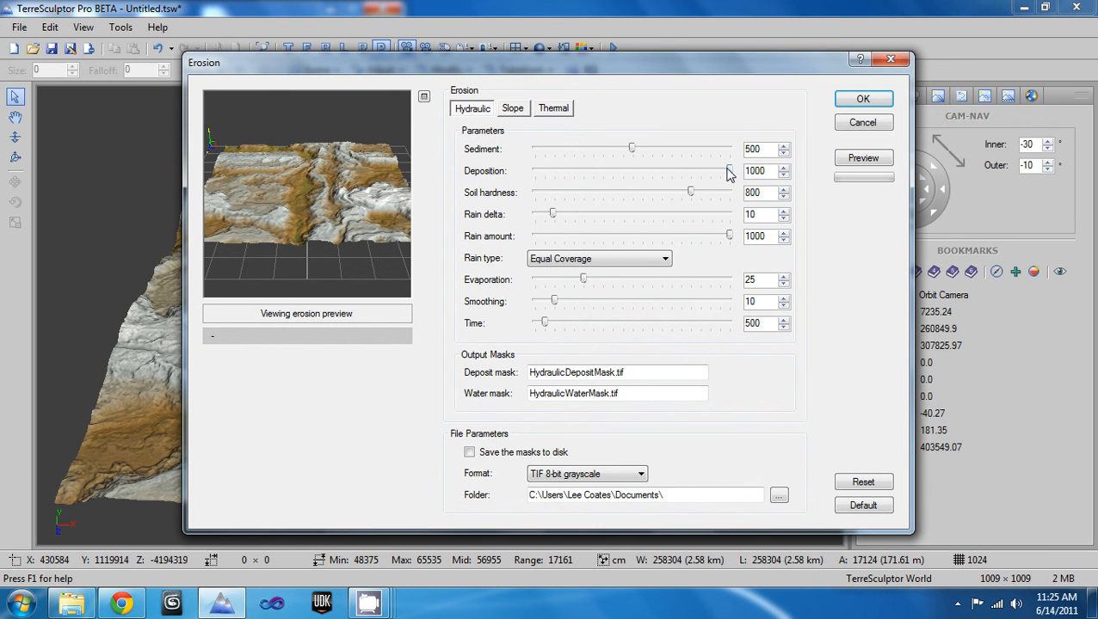
left_click(861, 482)
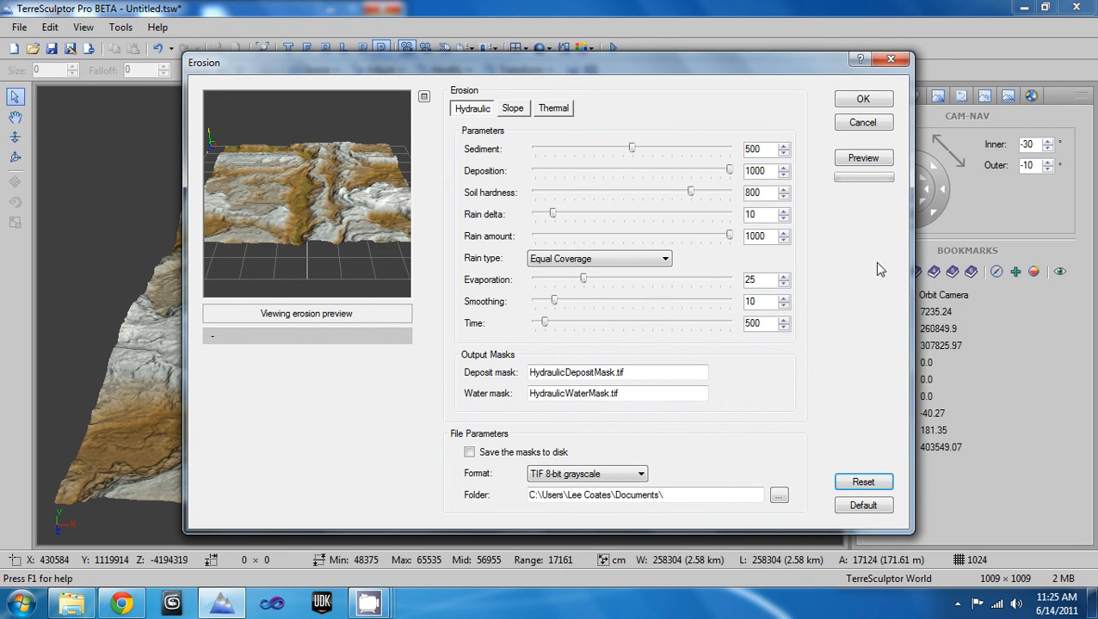
left_click(864, 157)
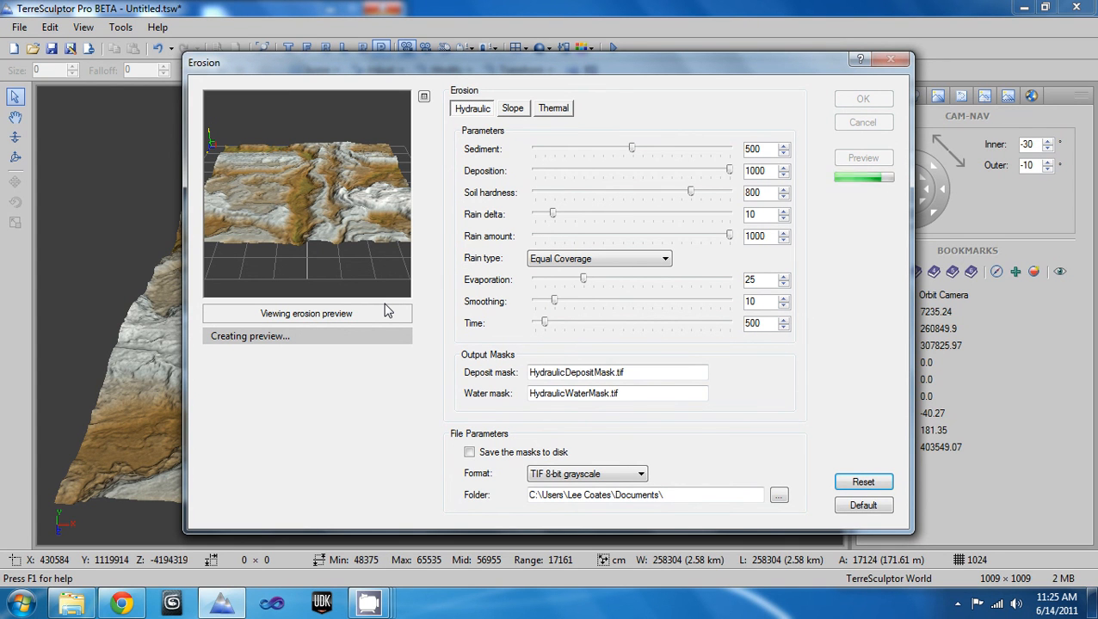
- Inspect the valley and ridges of the hydraulic erosion preview up close, and apply the erosion to the terrain
left_click_drag(327, 221, 323, 242)
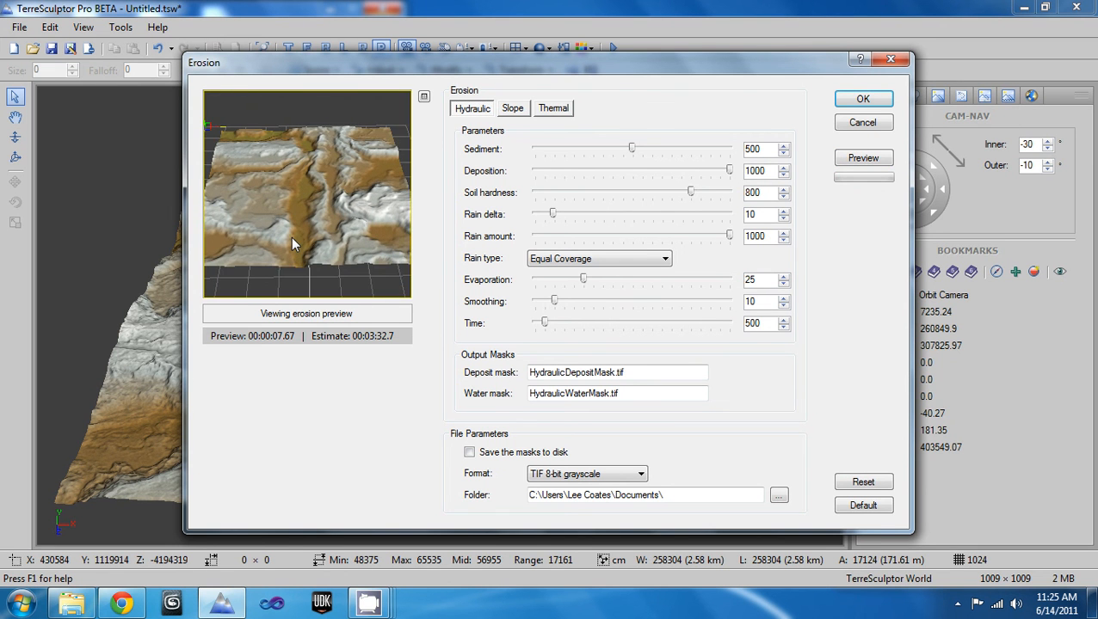
scroll(313, 263, "up", 5)
scroll(313, 263, "up", 5)
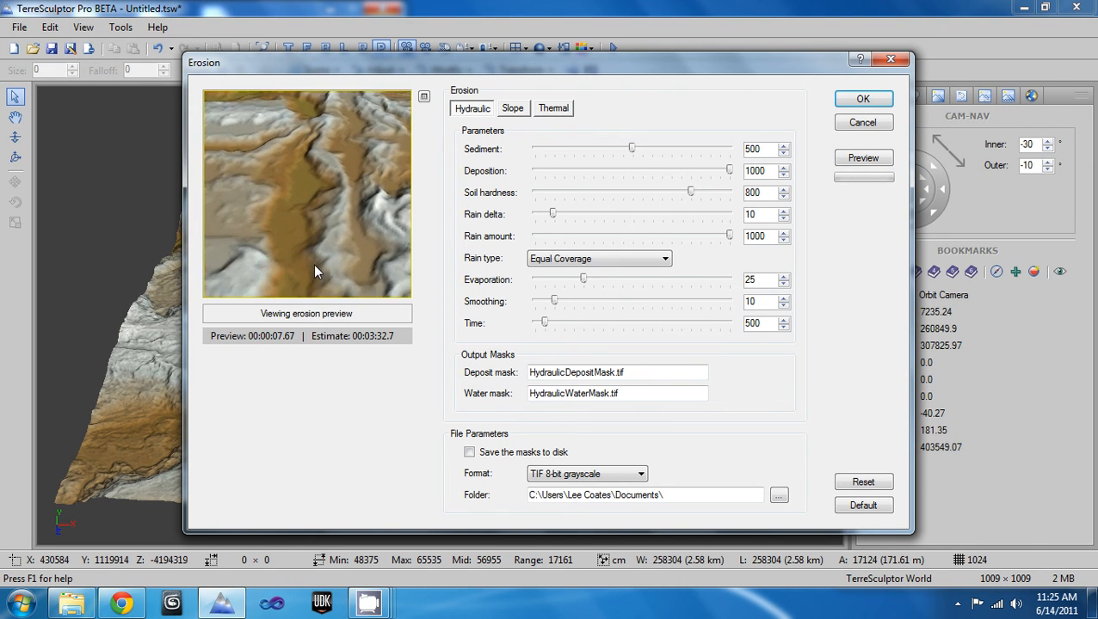
left_click_drag(282, 191, 414, 257)
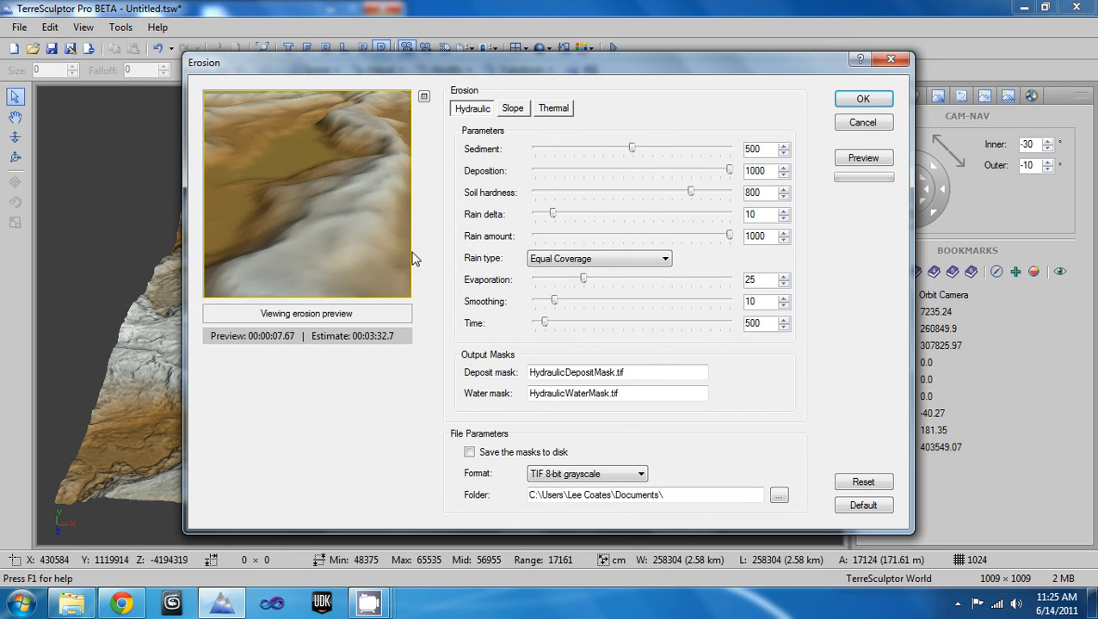
left_click(862, 99)
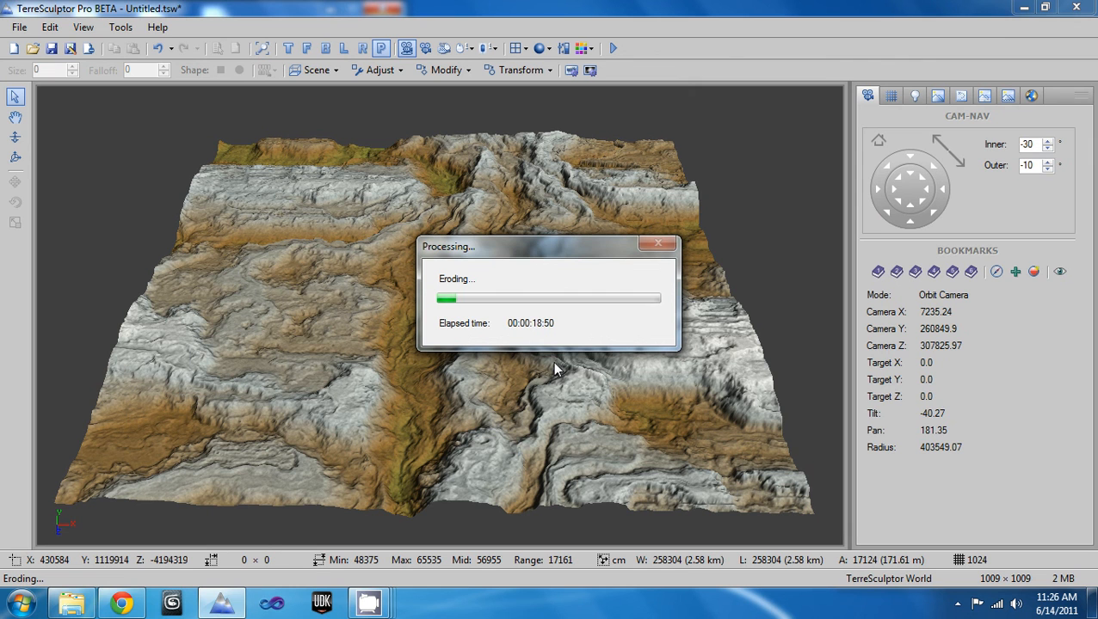
mouse_move(368, 607)
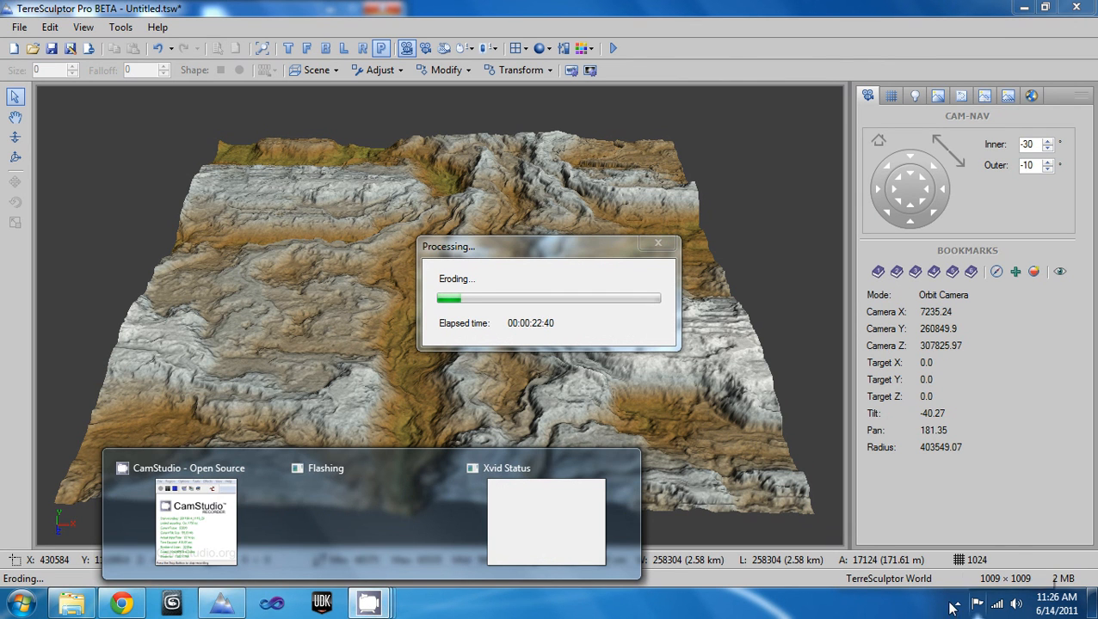
left_click(957, 604)
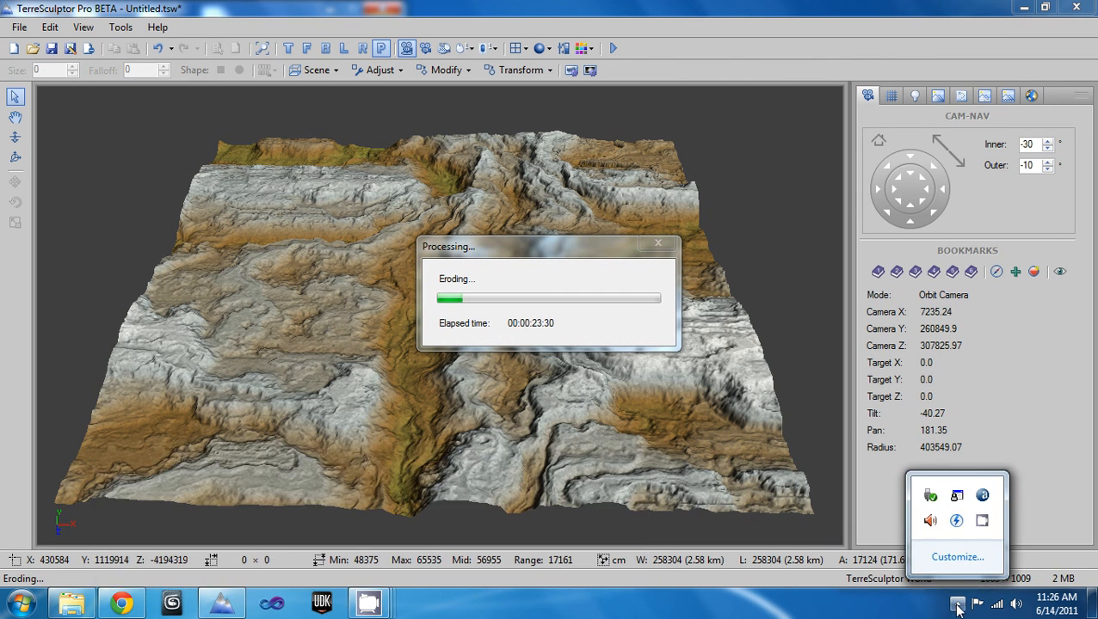
left_click(982, 522)
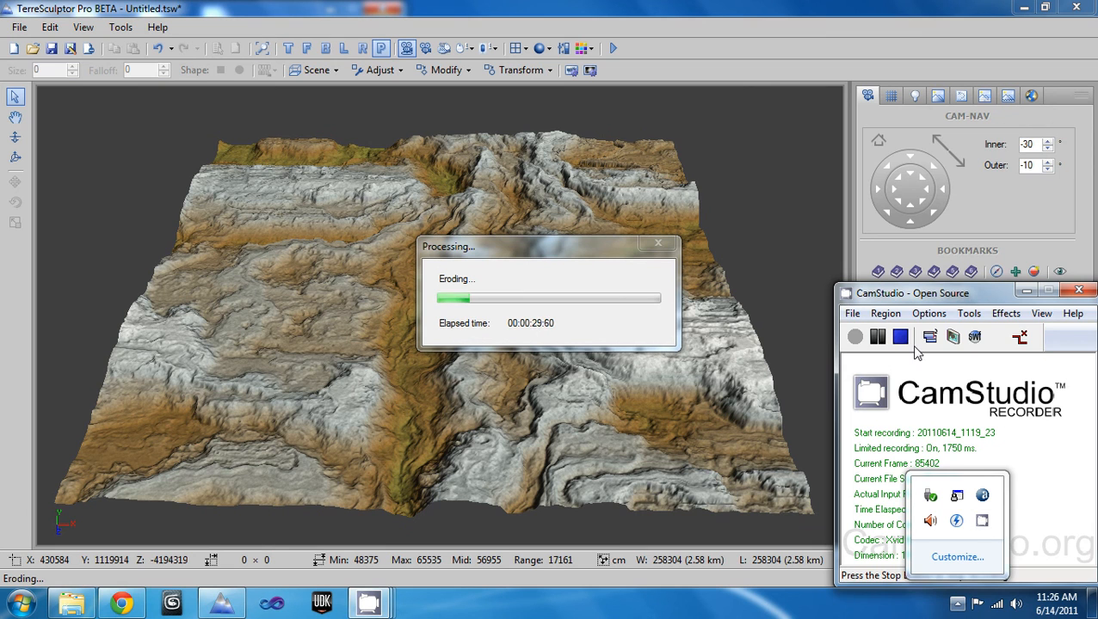